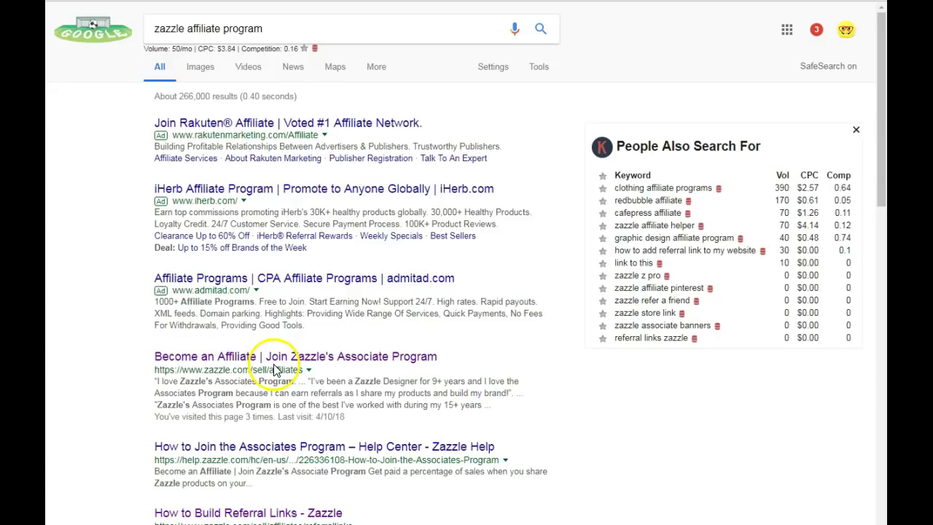
Open Zazzle's Become an Affiliate page from the search results and review the Associates Program steps and details.
scroll(275, 370, "down", 3)
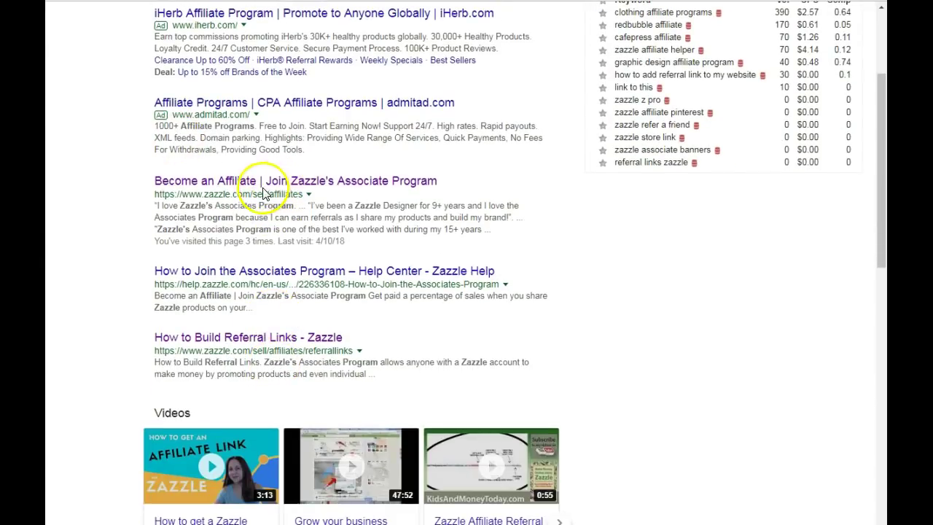
left_click(208, 2)
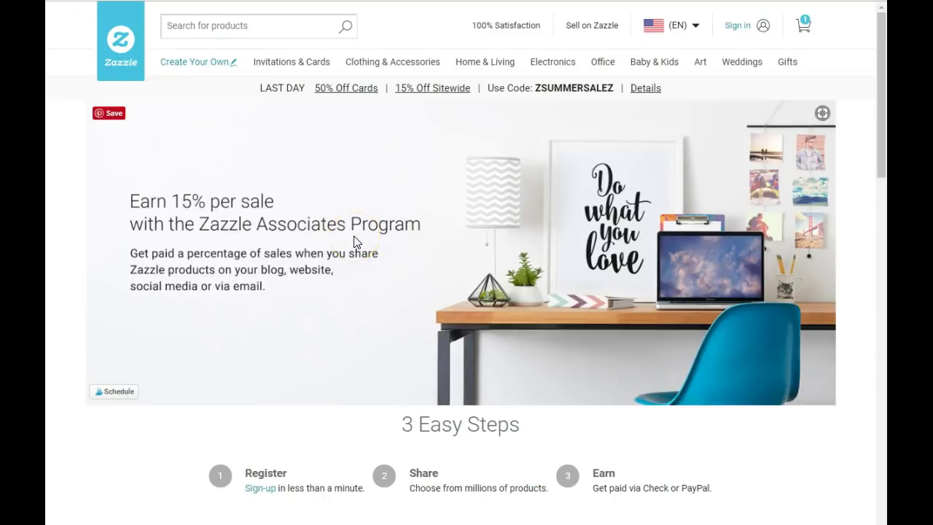
scroll(355, 245, "down", 3)
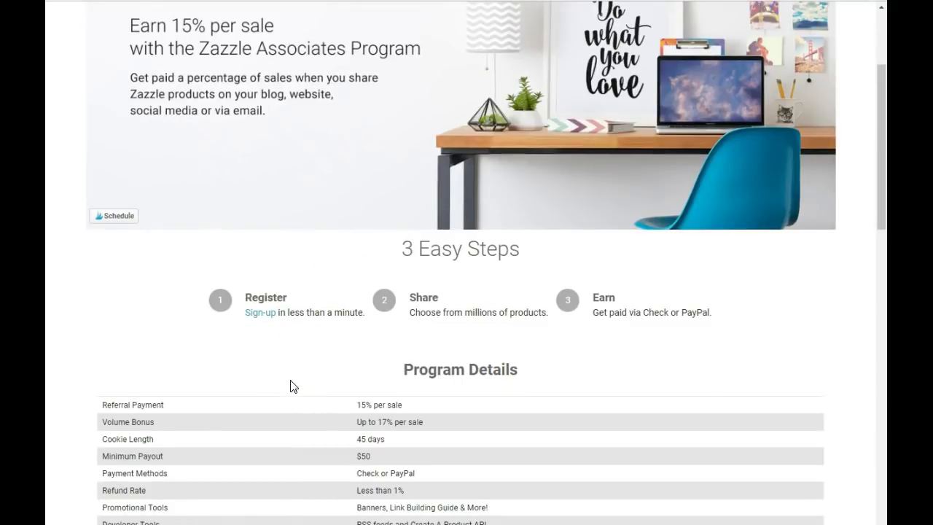
scroll(290, 386, "down", 3)
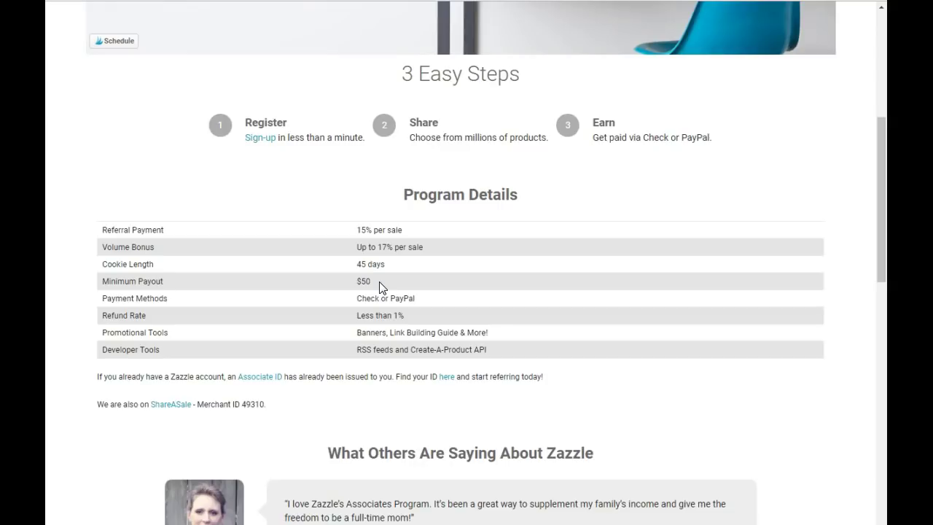
scroll(380, 297, "up", 5)
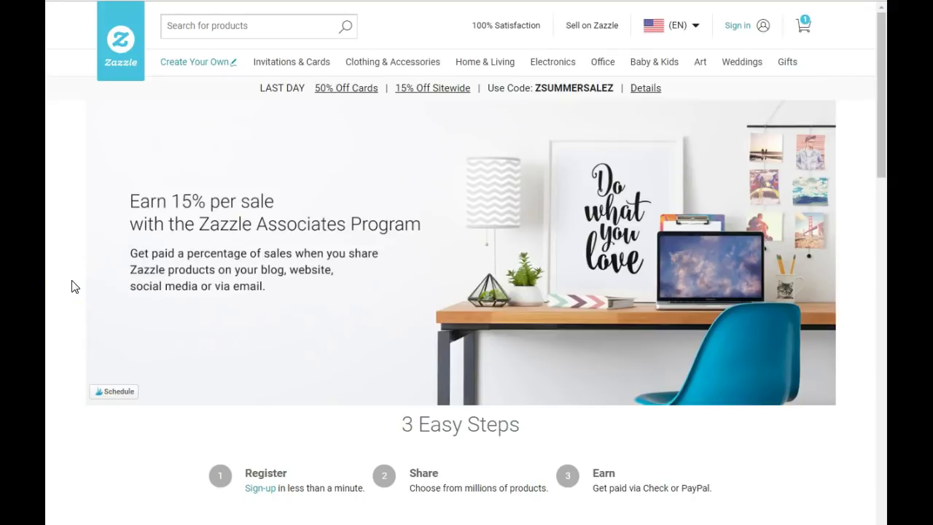
scroll(72, 287, "down", 20)
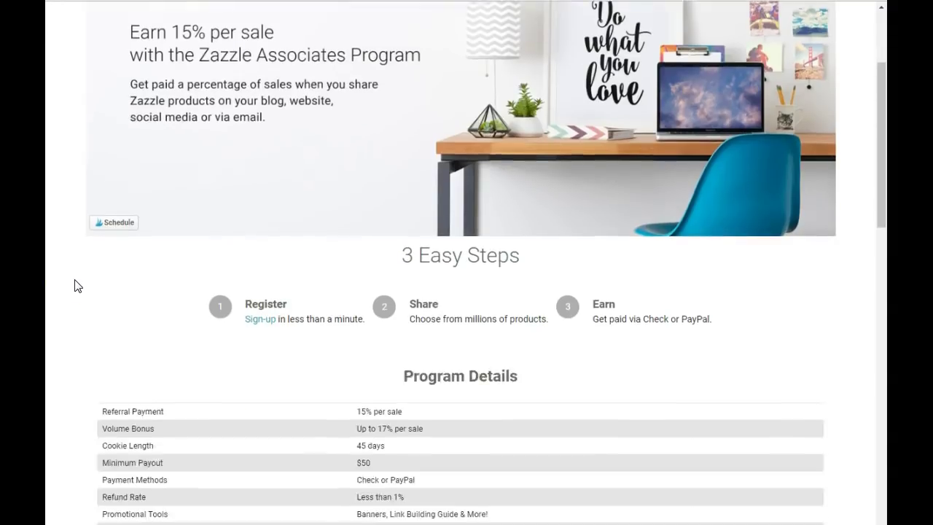
scroll(85, 285, "up", 20)
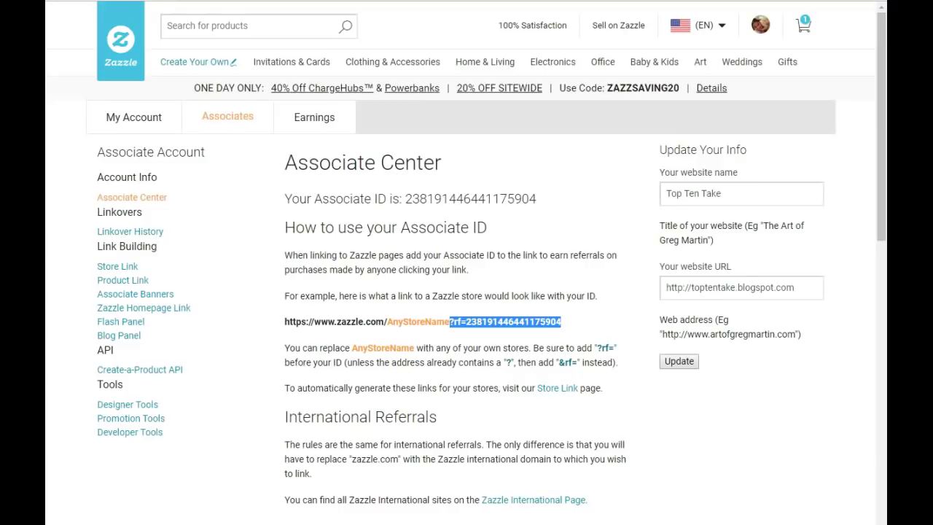
Examine the Associate Center page and the referral ID portion of the example store link.
mouse_move(760, 28)
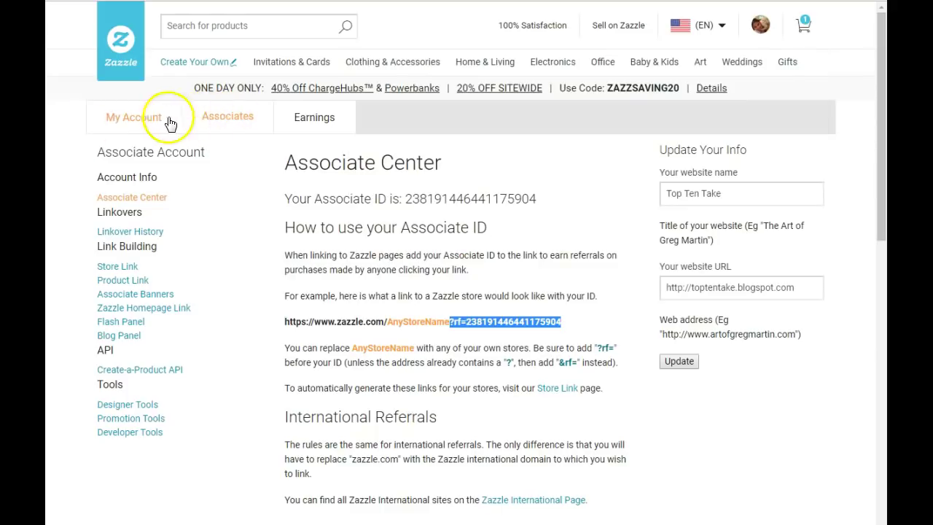
left_click(229, 124)
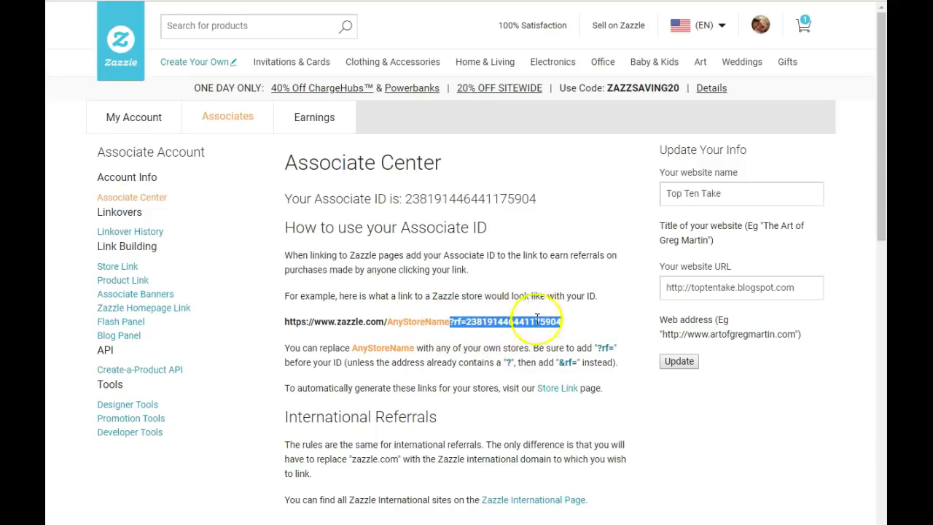
left_click_drag(470, 338, 453, 328)
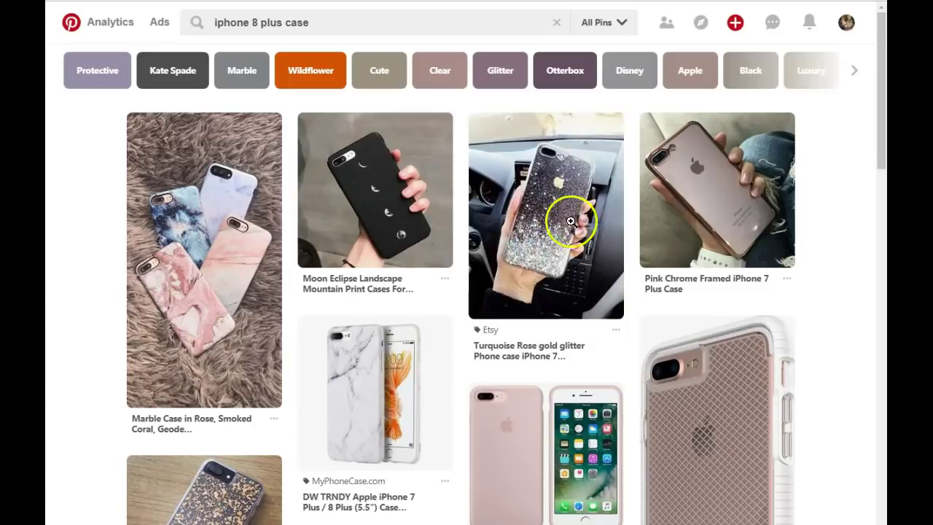
Look over Pinterest's "iphone 8 plus case" pins, and search Zazzle for "marble iphone 8 plus case".
mouse_move(501, 274)
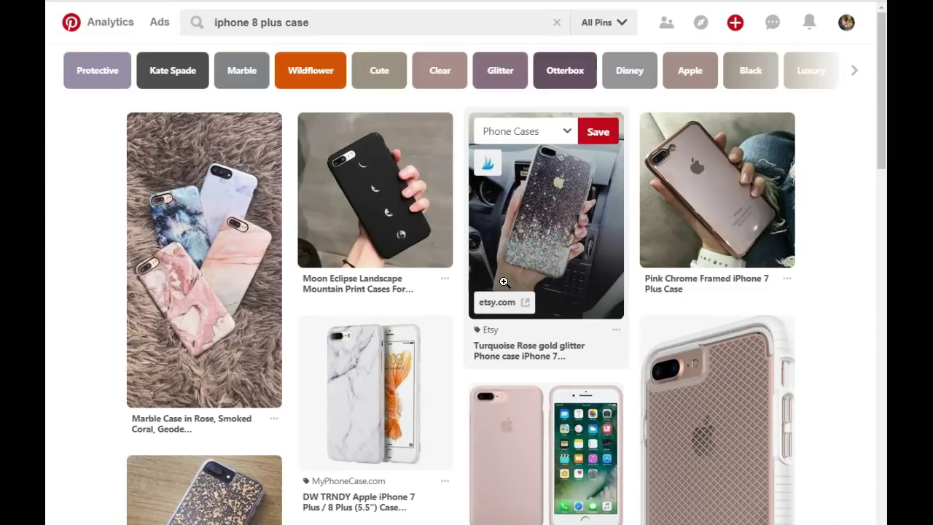
left_click(486, 248)
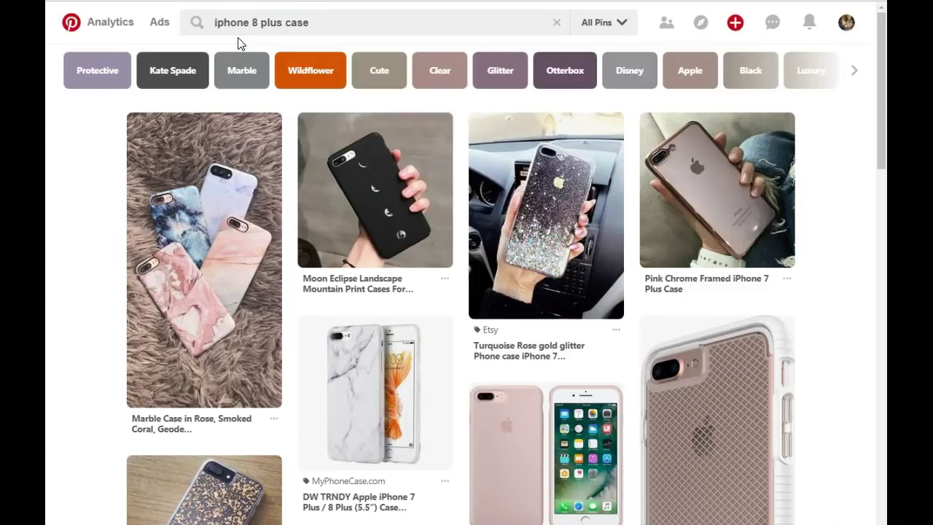
left_click(290, 24)
left_click(306, 22)
left_click(285, 25)
left_click(241, 24)
left_click(291, 26)
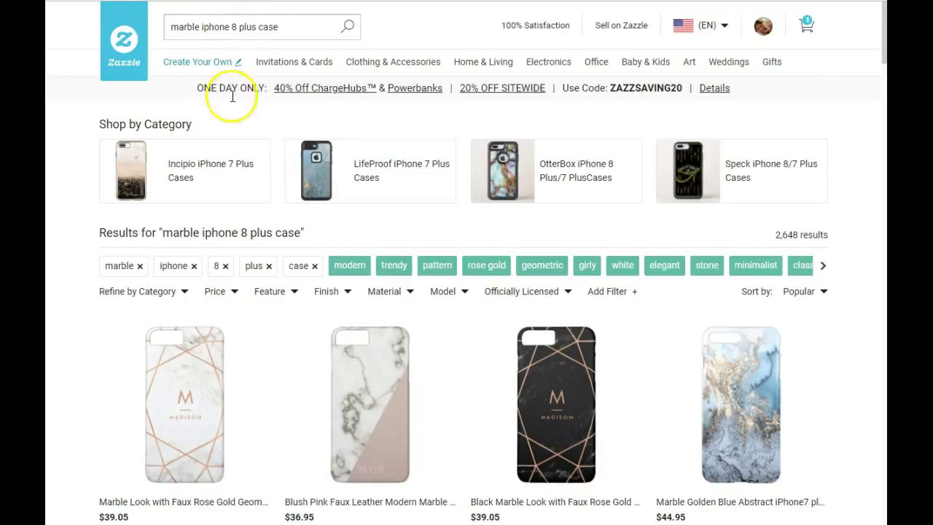
Browse the marble case results and open the Marble Look with Faux Rose Gold Geometric Pattern iPhone 8 Plus/7 Plus Case.
scroll(496, 212, "down", 5)
scroll(493, 228, "down", 2)
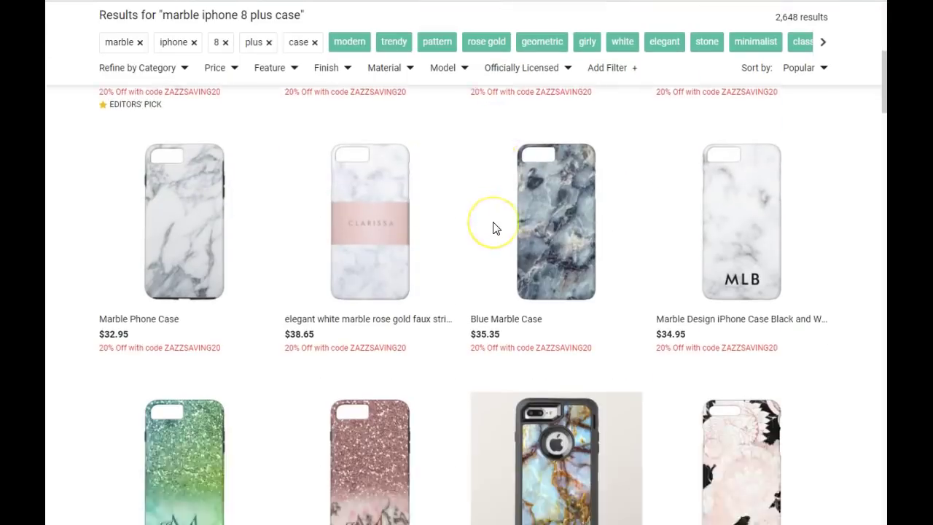
scroll(485, 232, "up", 2)
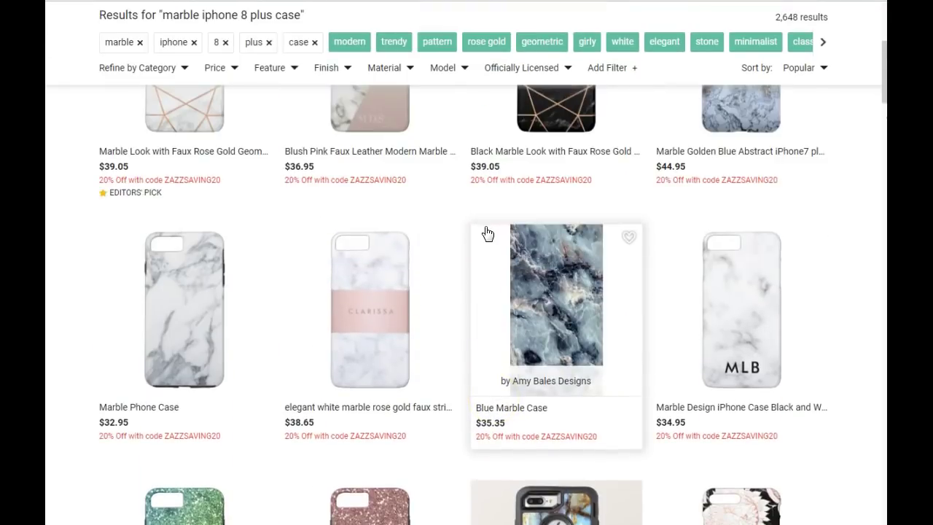
scroll(279, 289, "up", 5)
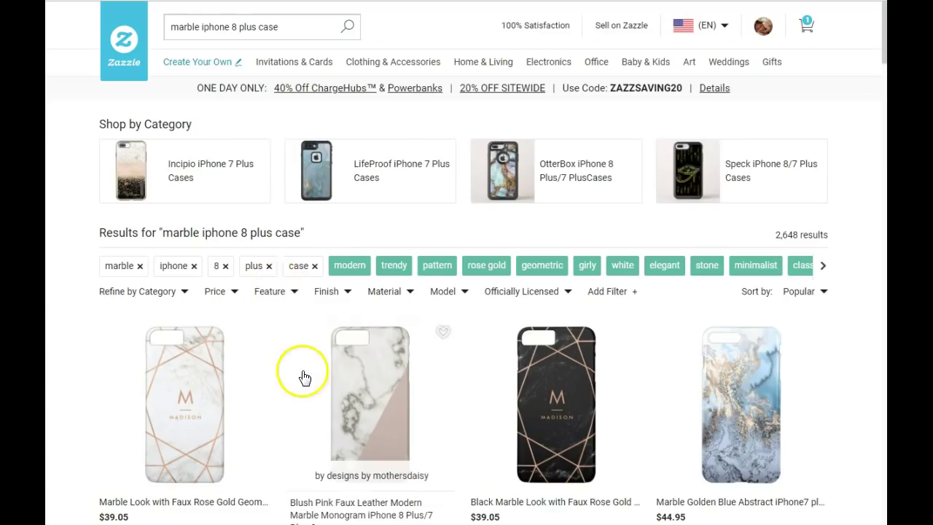
scroll(295, 372, "down", 2)
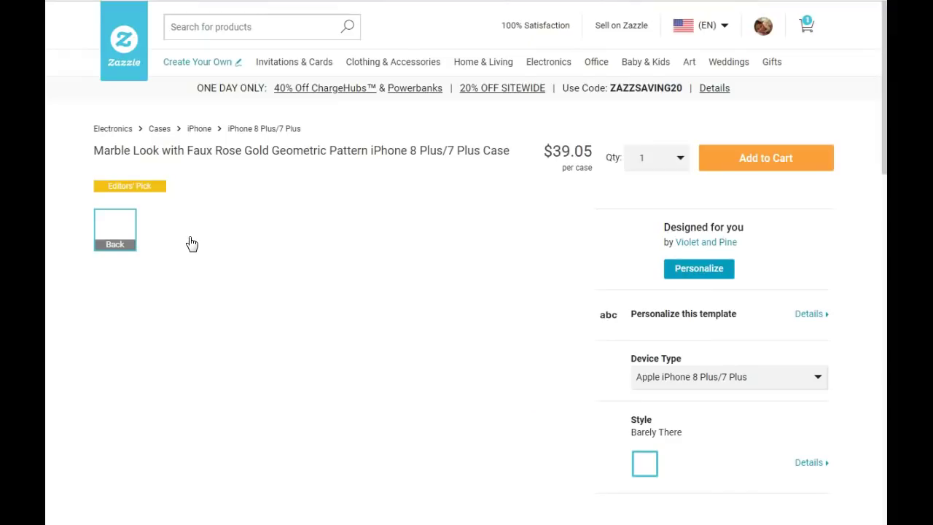
Review the case's product page, copy its referral link from the Link to this dialog, and close the dialog.
scroll(206, 239, "down", 10)
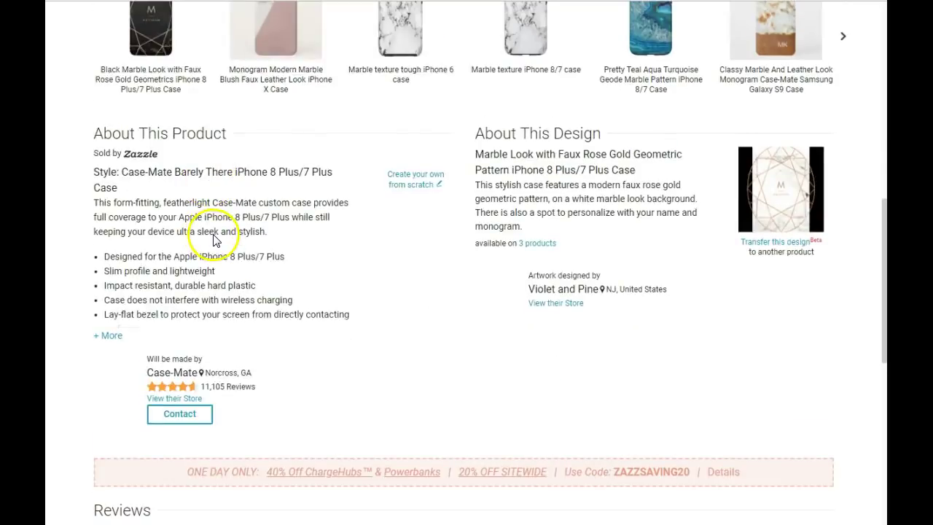
scroll(213, 240, "up", 6)
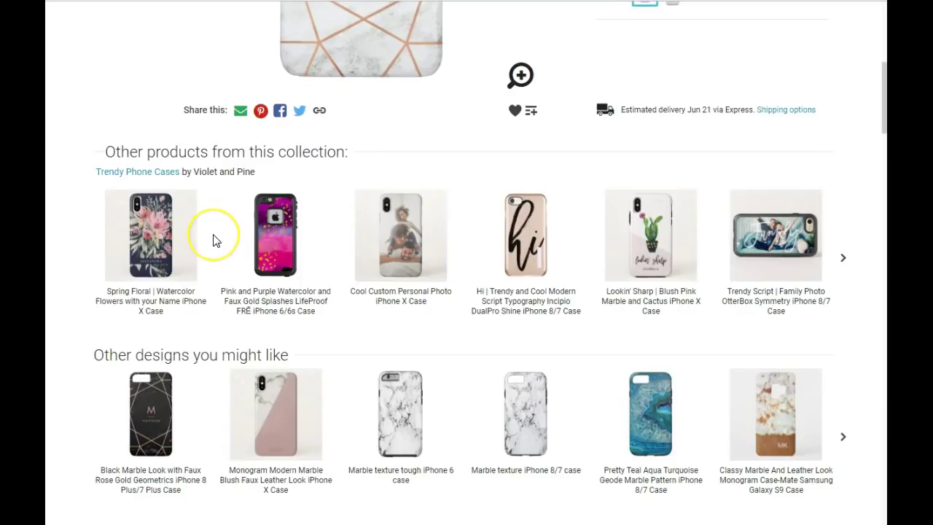
scroll(213, 241, "up", 5)
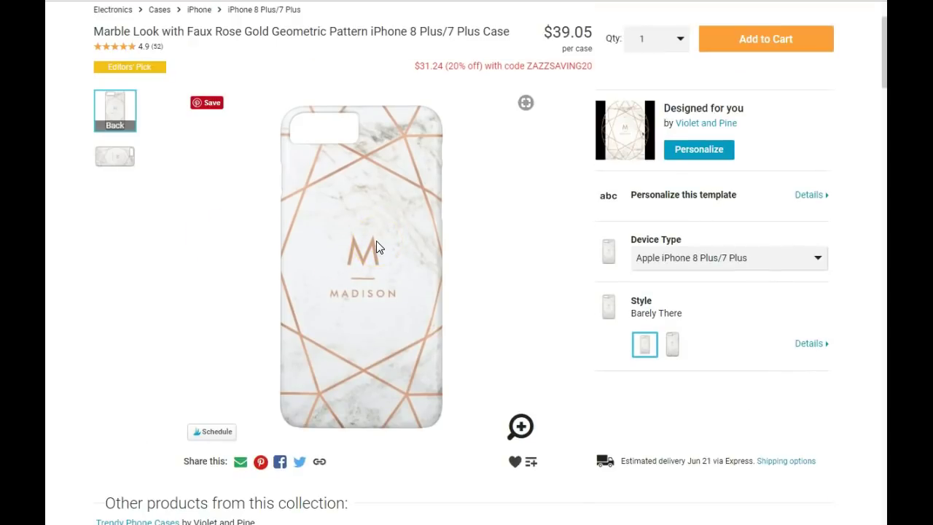
left_click(367, 244)
left_click(320, 463)
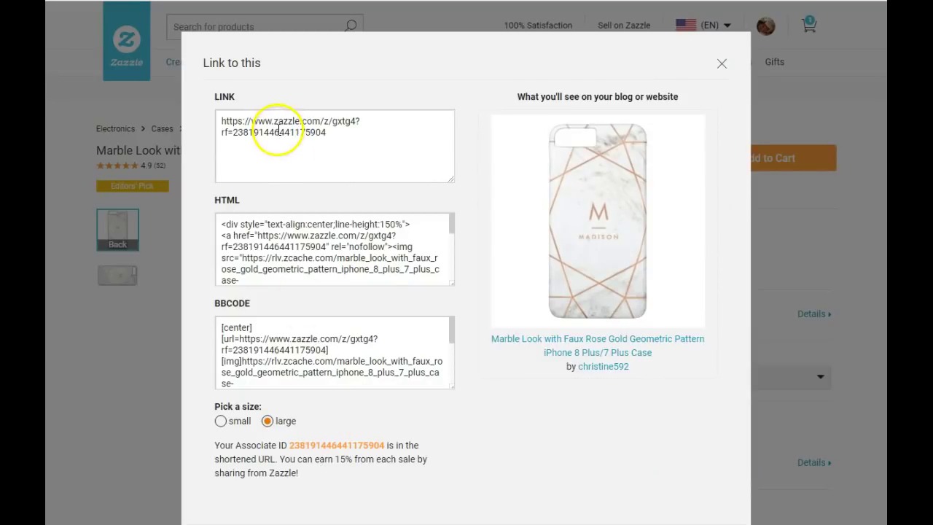
left_click(271, 129)
right_click(278, 132)
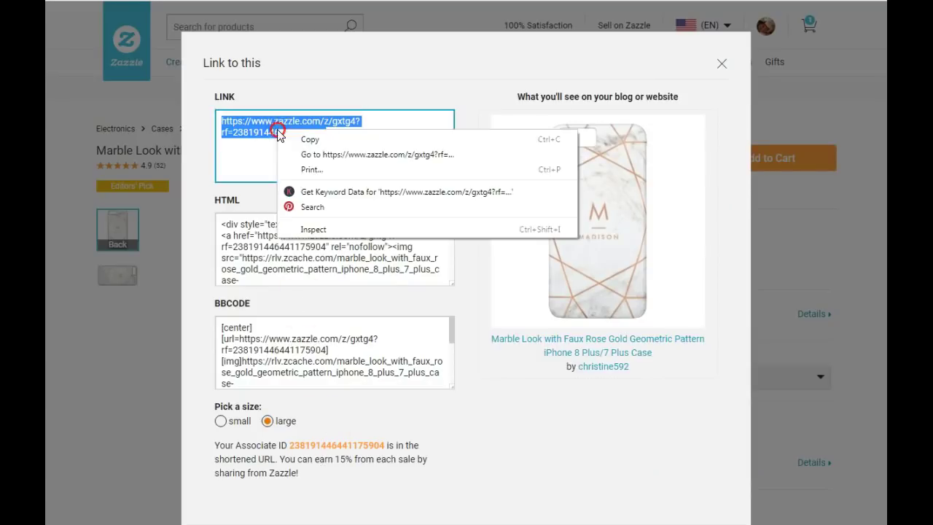
left_click(308, 139)
left_click(720, 67)
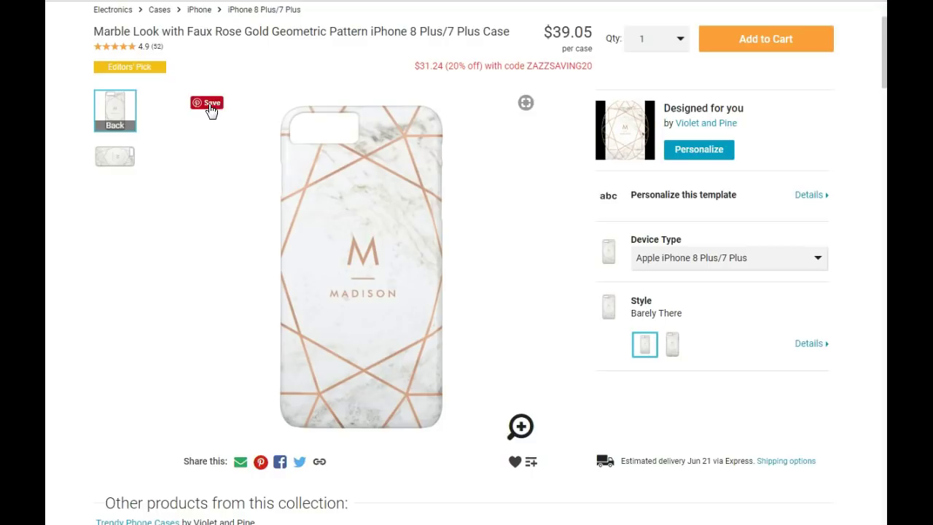
Start saving the case image to Pinterest and shorten its description to "Marble Rose Gold iPhone 8 Plus/7 Plus Case".
left_click(210, 106)
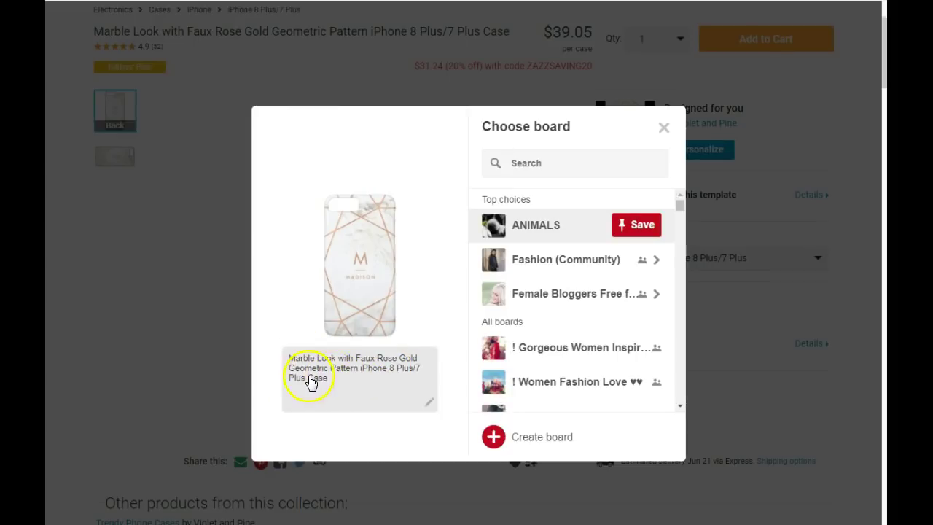
triple_click(357, 370)
left_click(358, 368)
left_click(424, 359)
left_click_drag(423, 359, 306, 358)
left_click(379, 358)
key("BackSpace")
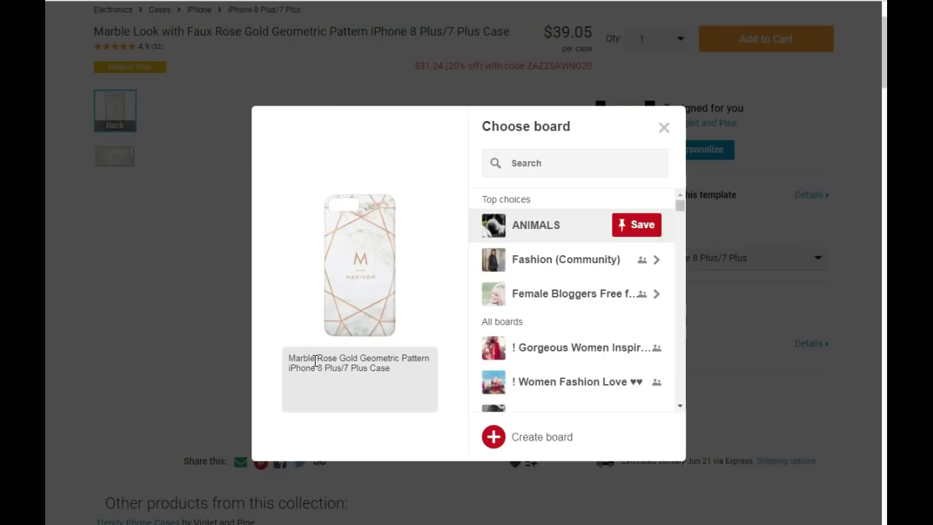
left_click(400, 360)
left_click_drag(373, 358, 430, 354)
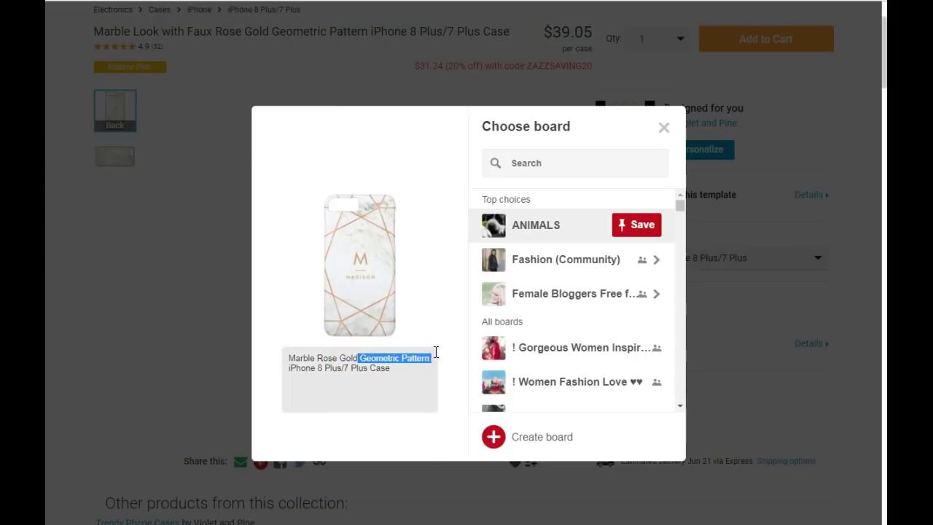
key("BackSpace")
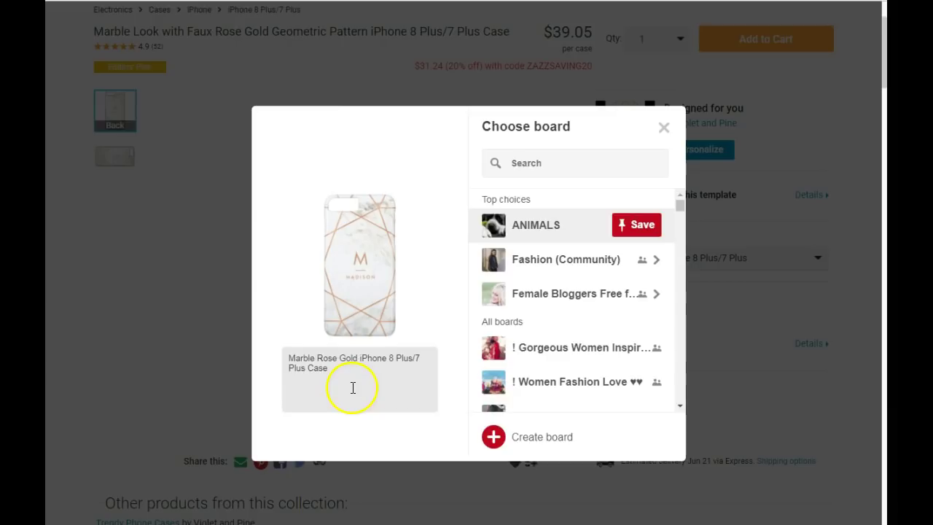
Save the pin to the Phone Cases board that has no sections, and open the saved pin.
scroll(594, 317, "down", 2)
scroll(593, 317, "down", 20)
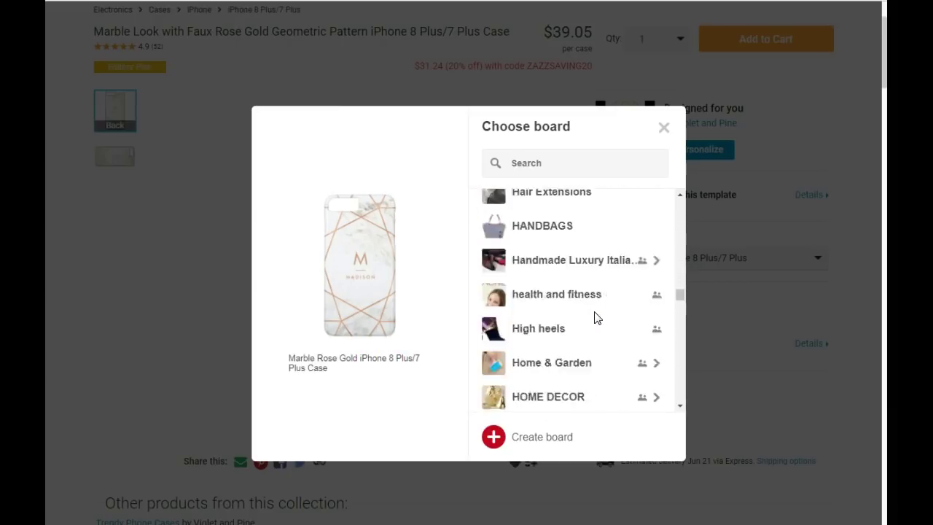
scroll(594, 317, "down", 10)
scroll(594, 317, "down", 5)
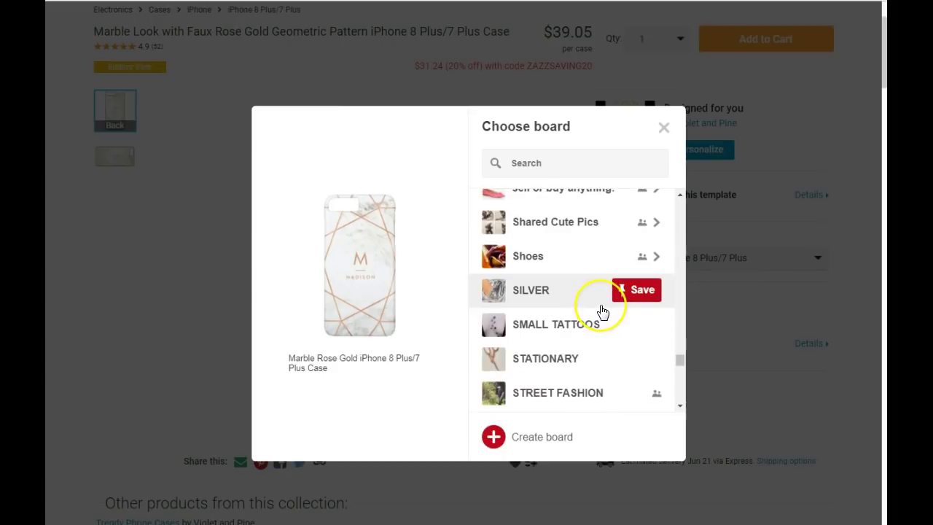
scroll(601, 311, "up", 6)
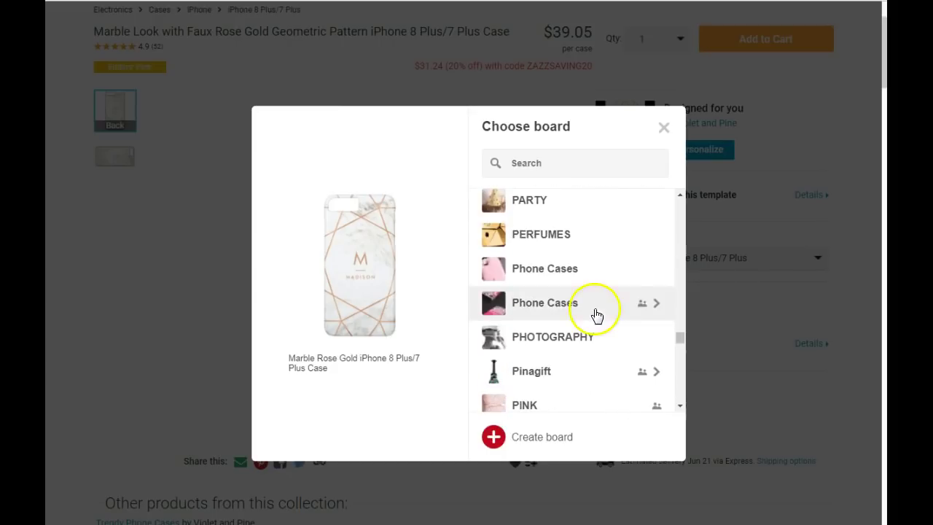
left_click(645, 306)
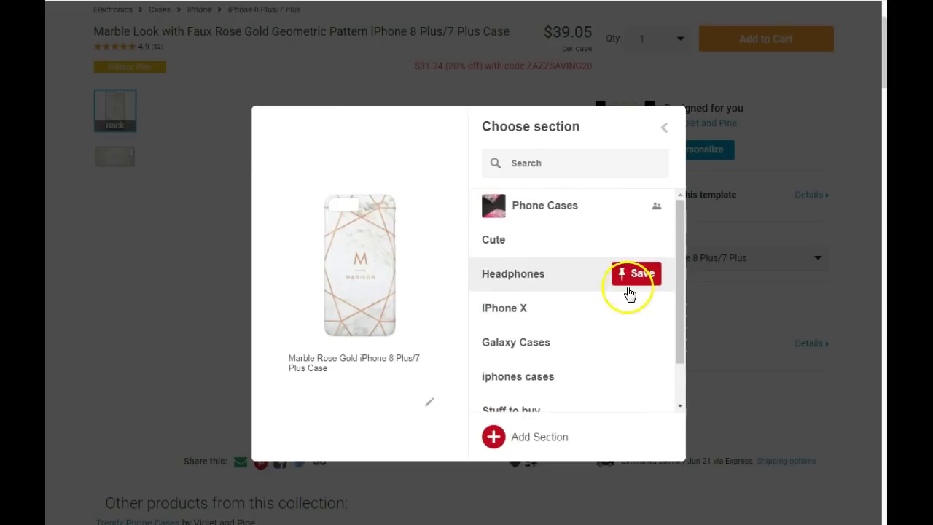
left_click(660, 133)
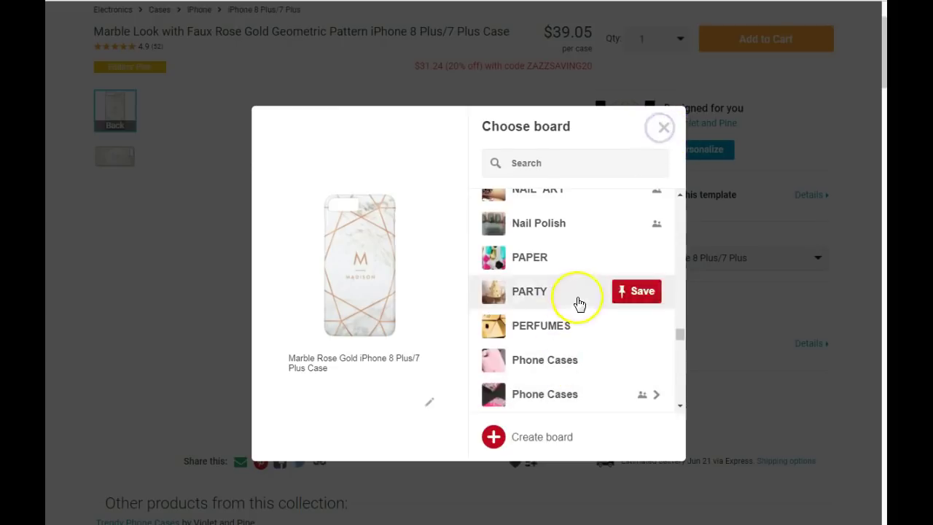
left_click(640, 361)
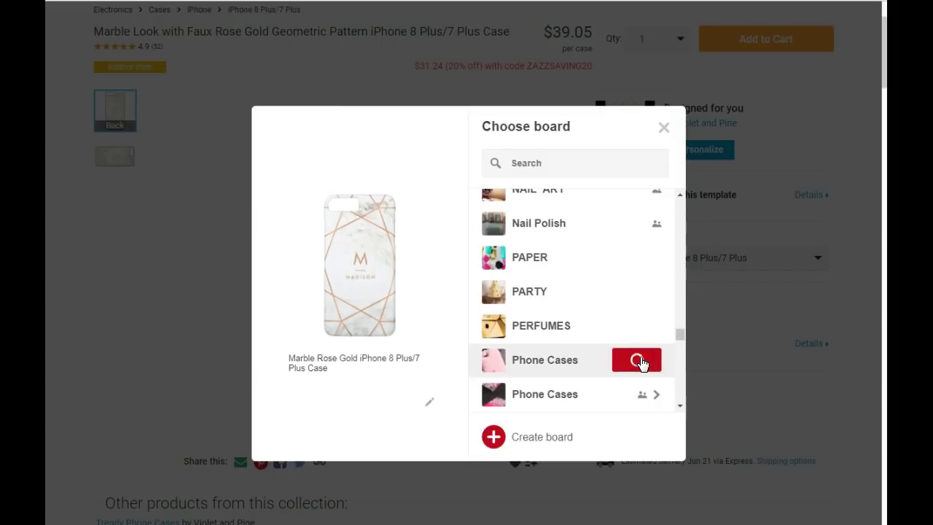
left_click(614, 435)
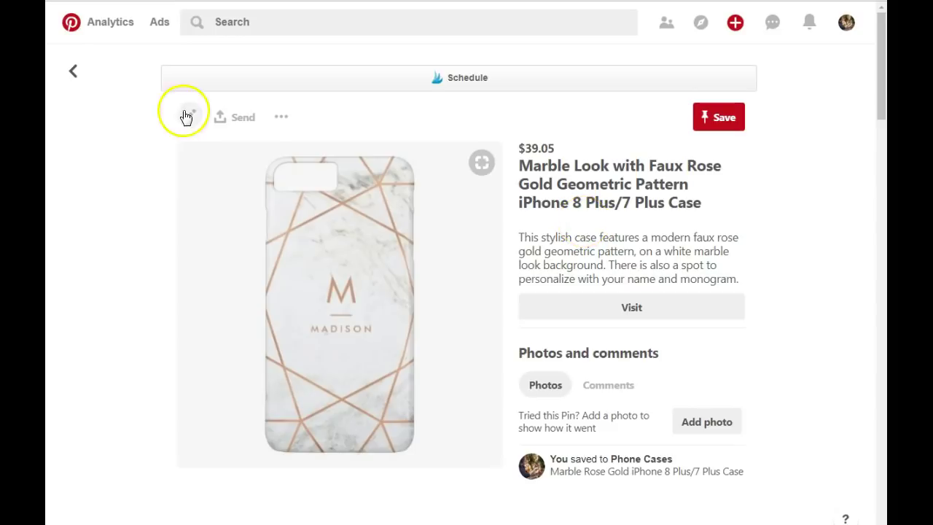
Replace the saved pin's website address with the copied Zazzle referral link and save the pin.
left_click(188, 117)
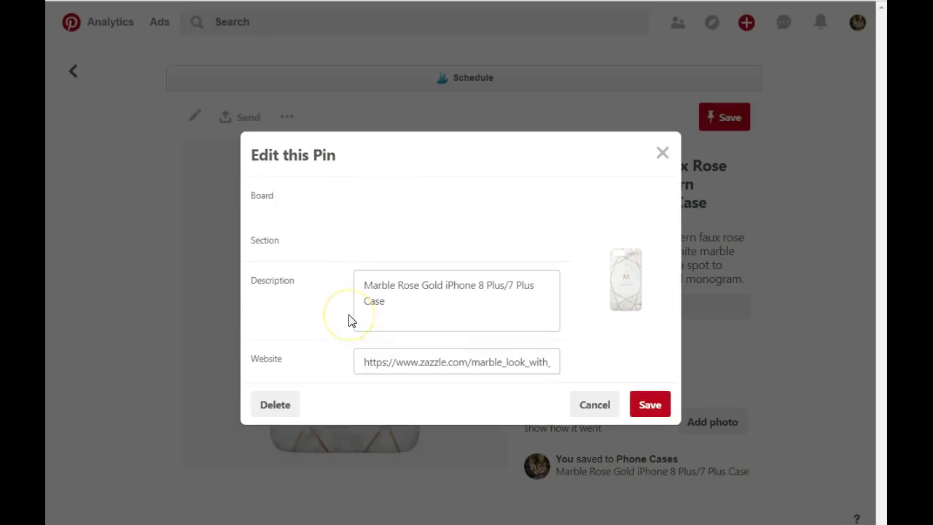
left_click_drag(362, 366, 688, 346)
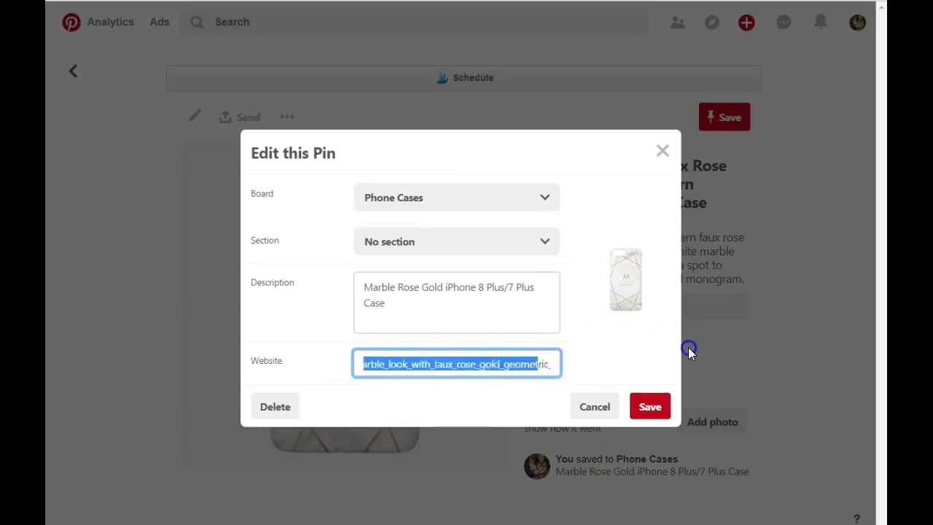
right_click(443, 370)
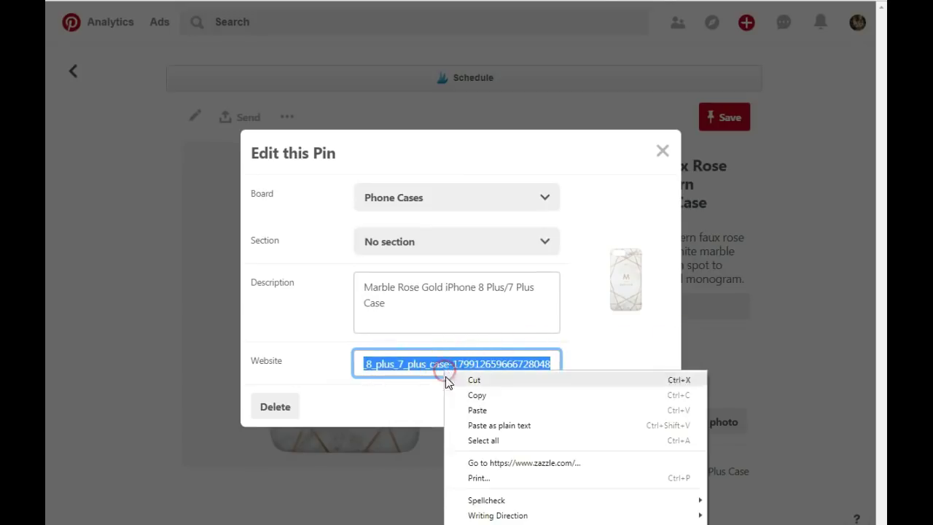
left_click(477, 410)
left_click(651, 410)
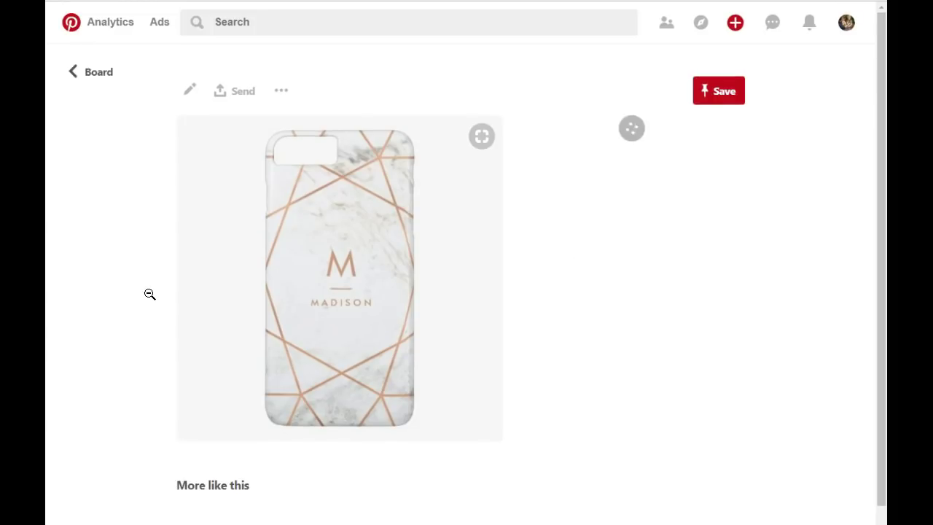
left_click(179, 285)
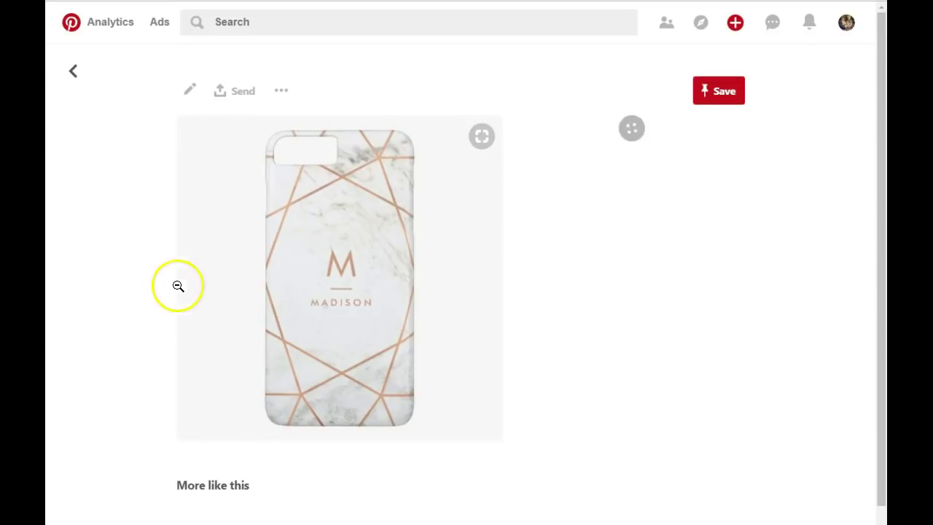